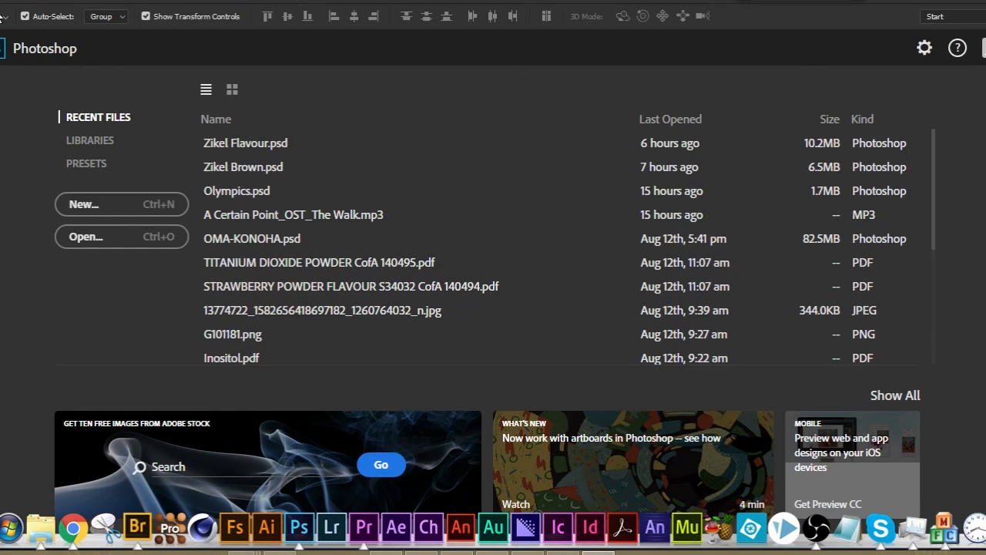
Step: Create a new 1280 x 720 px RGB document at 150 pixels/inch with transparent background contents
left_click(22, 5)
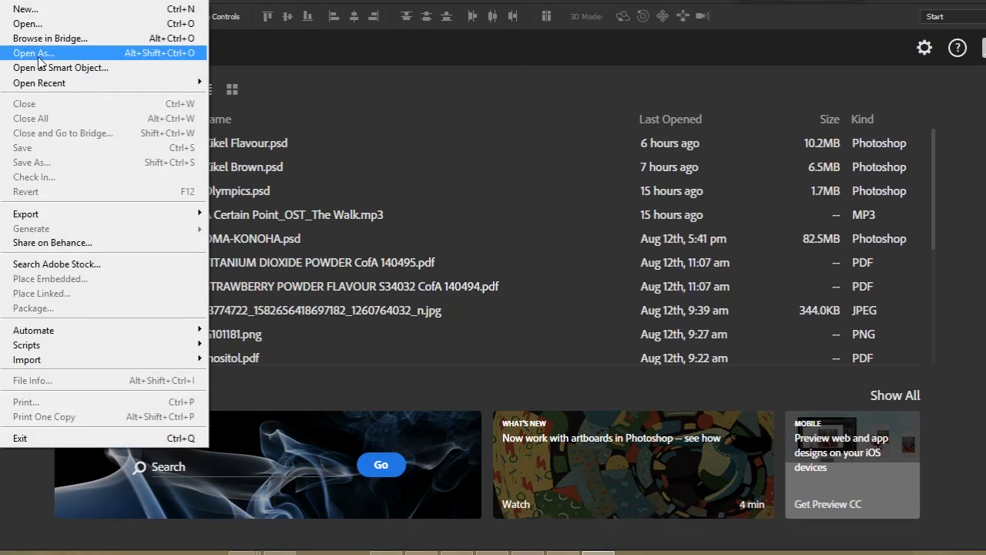
left_click(54, 9)
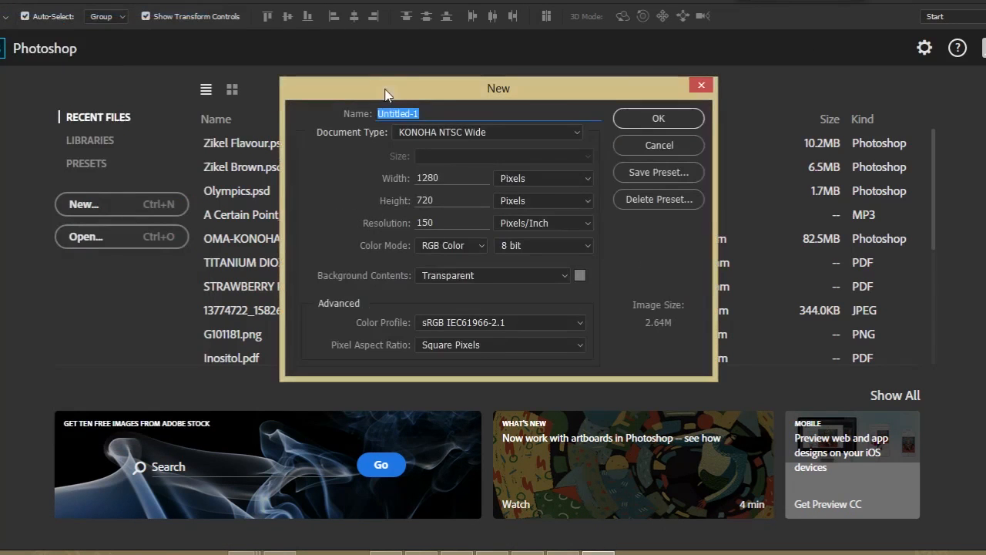
left_click_drag(558, 88, 558, 71)
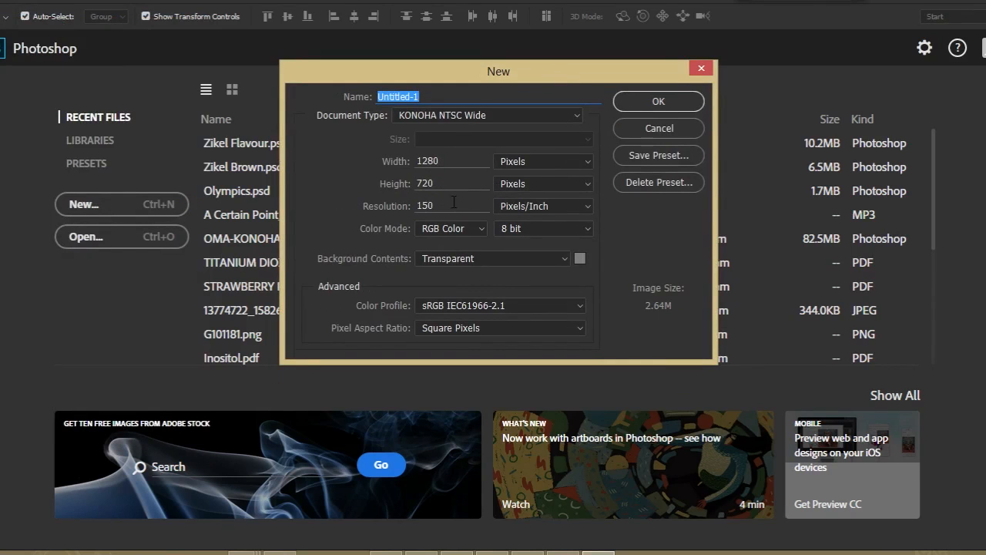
left_click(641, 104)
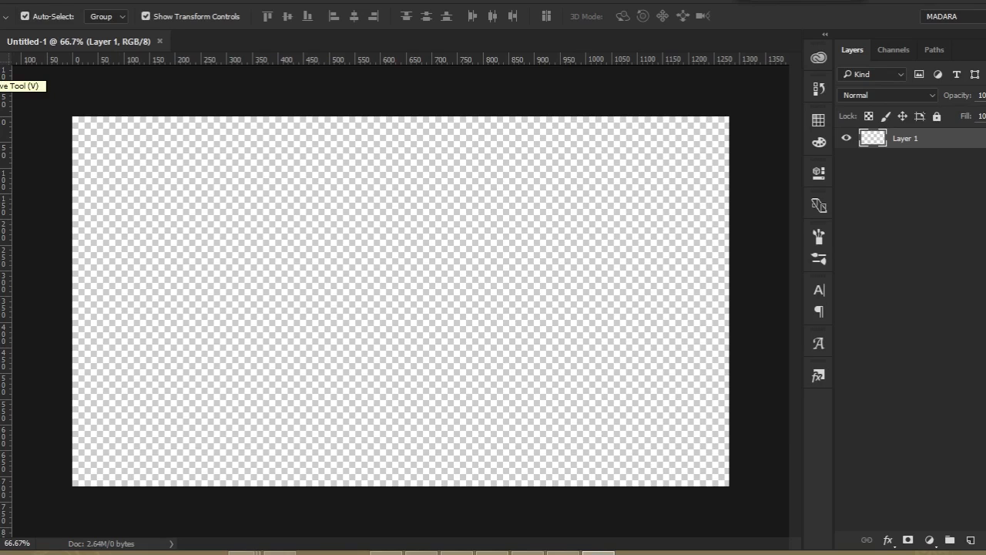
Step: Draw a circle about 452 px in diameter near the middle of the canvas with the Ellipse shape tool
left_click(1, 63)
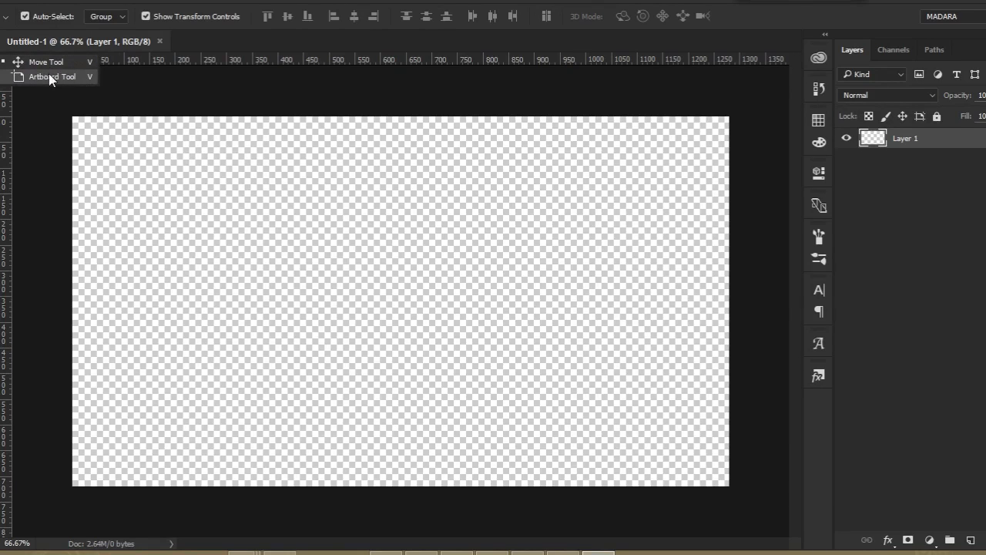
key("Escape")
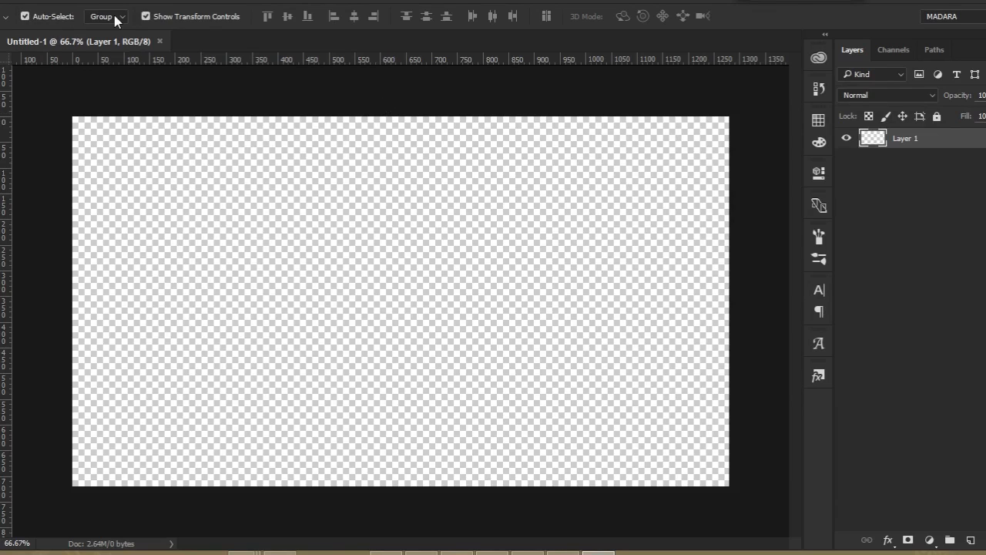
key("u")
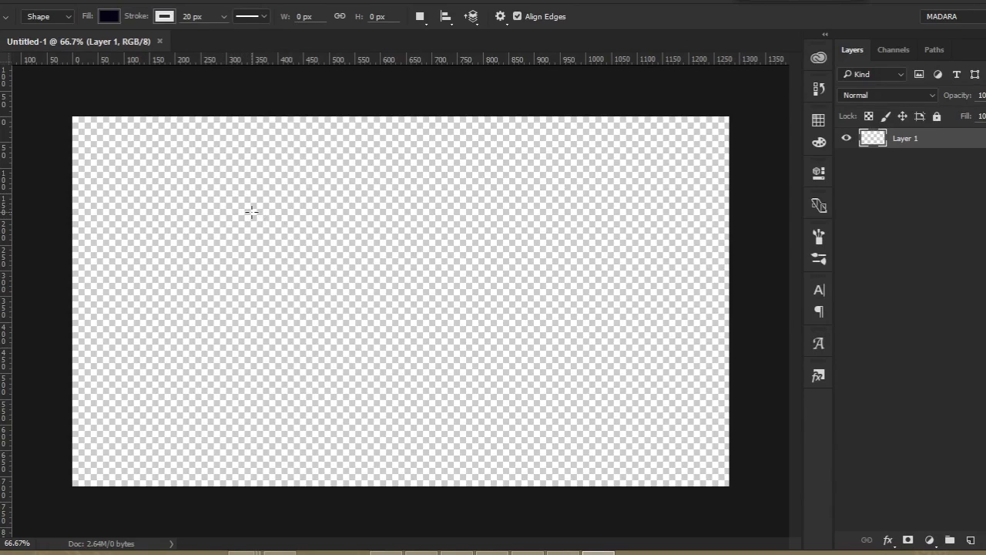
left_click_drag(249, 208, 529, 441)
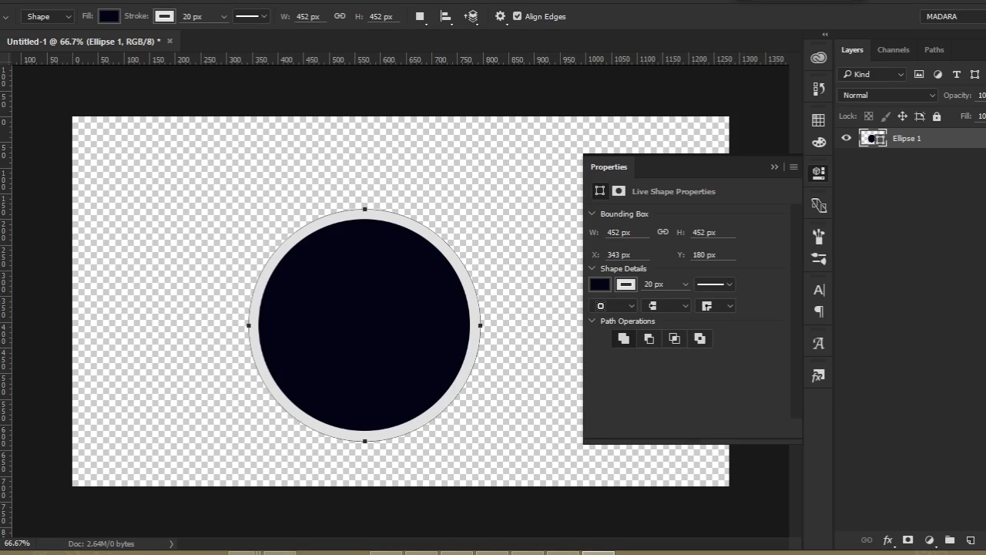
left_click(599, 285)
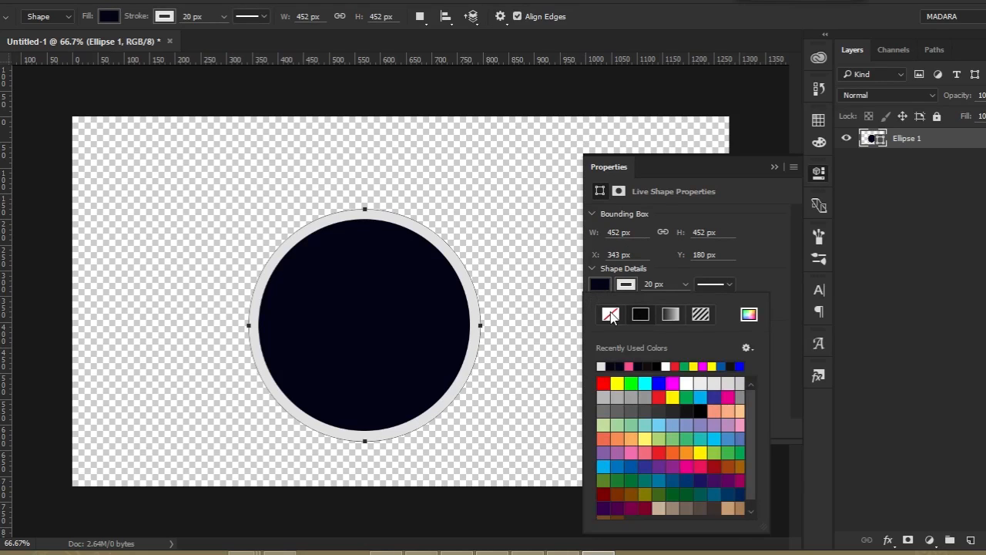
left_click(600, 285)
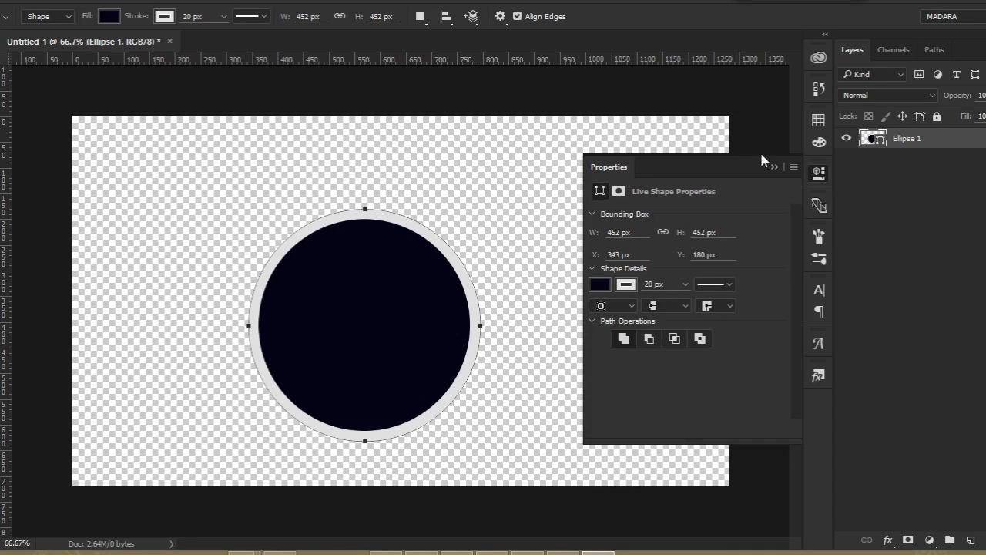
left_click(322, 3)
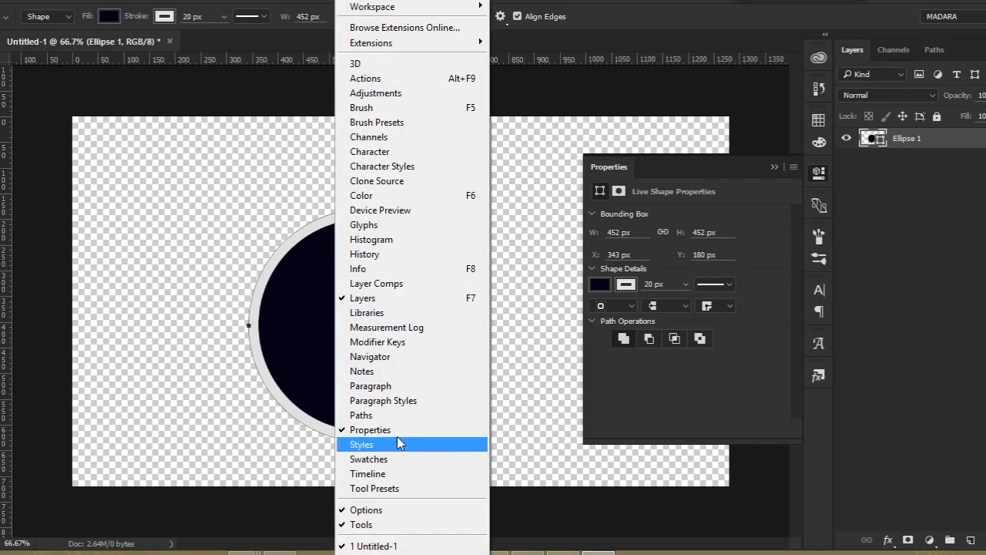
left_click(709, 164)
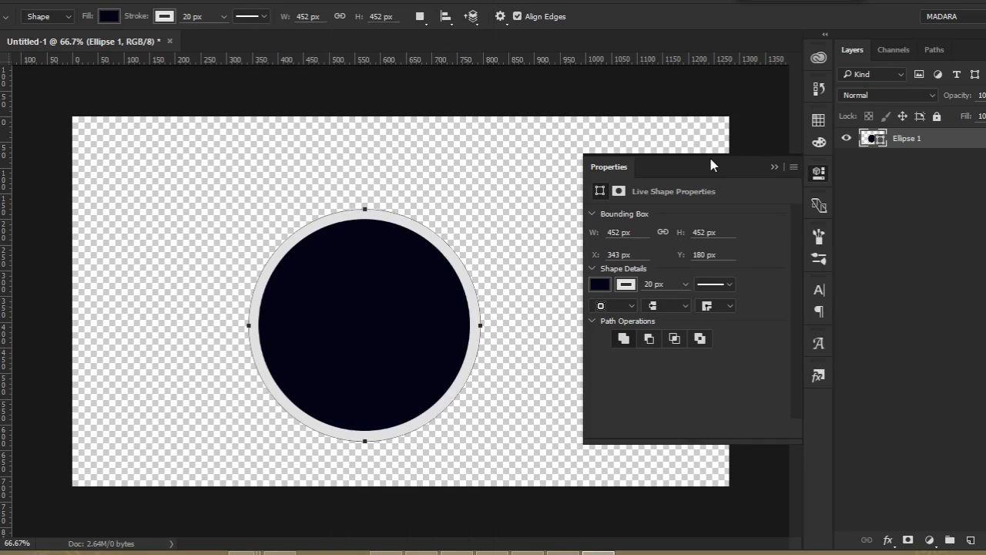
Step: Try a gradient and a pattern fill on the circle, and set its fill to none
left_click(599, 285)
left_click(601, 285)
left_click(601, 285)
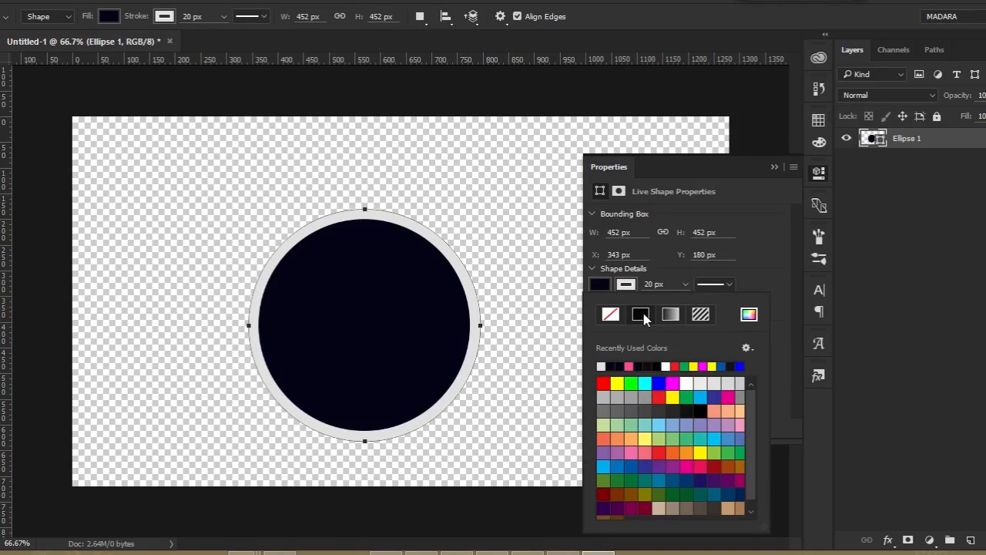
left_click(670, 314)
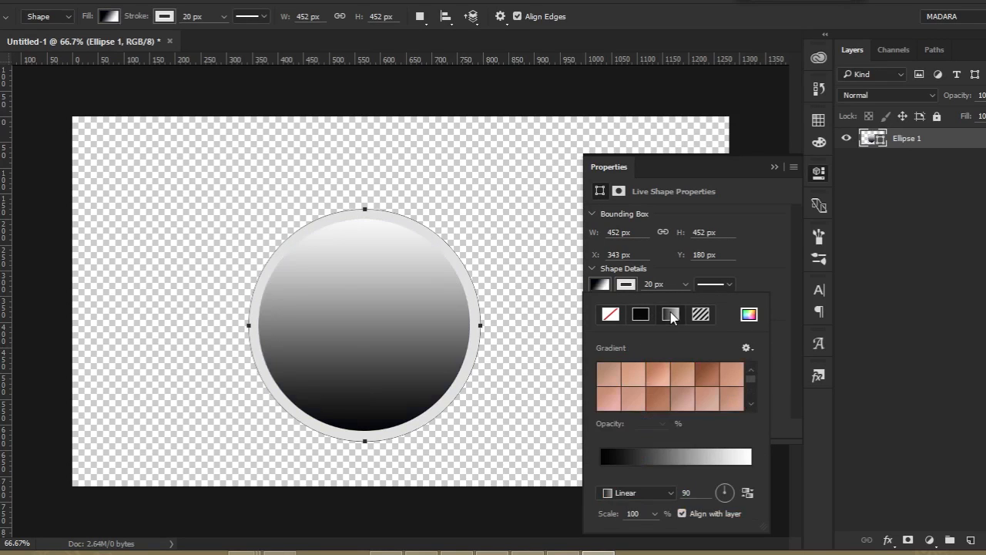
left_click(701, 316)
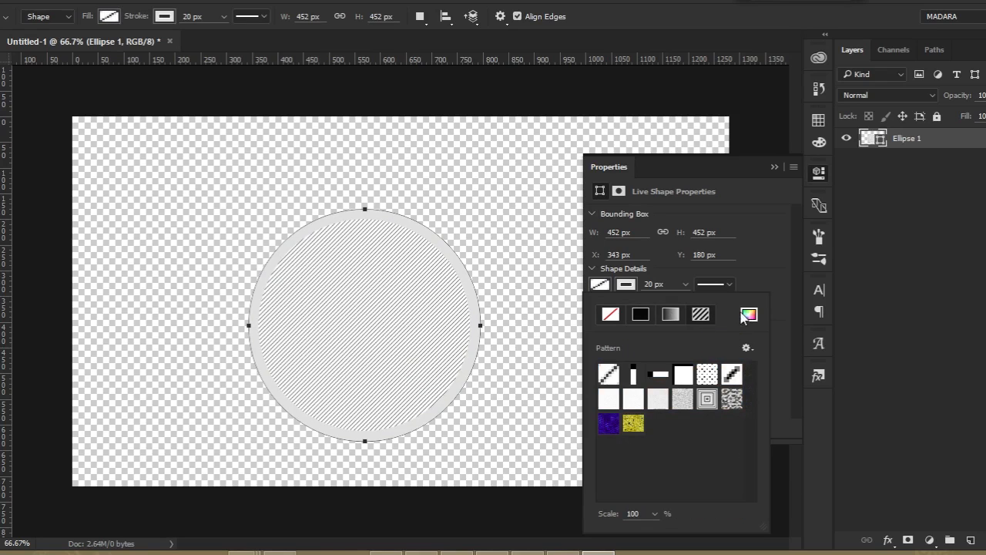
left_click(619, 315)
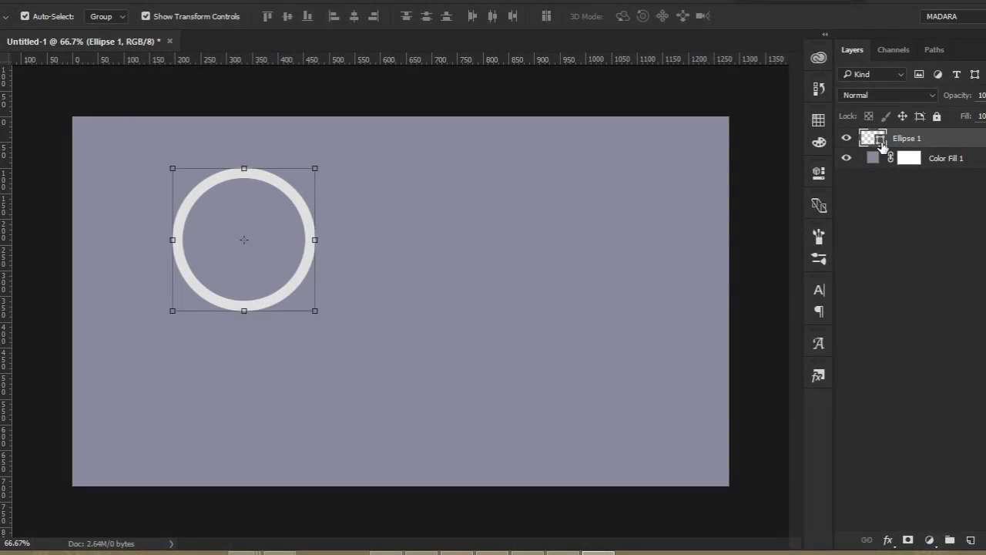
Step: Set the ring's shape stroke to the dark blue among the recently used colors
double_click(882, 146)
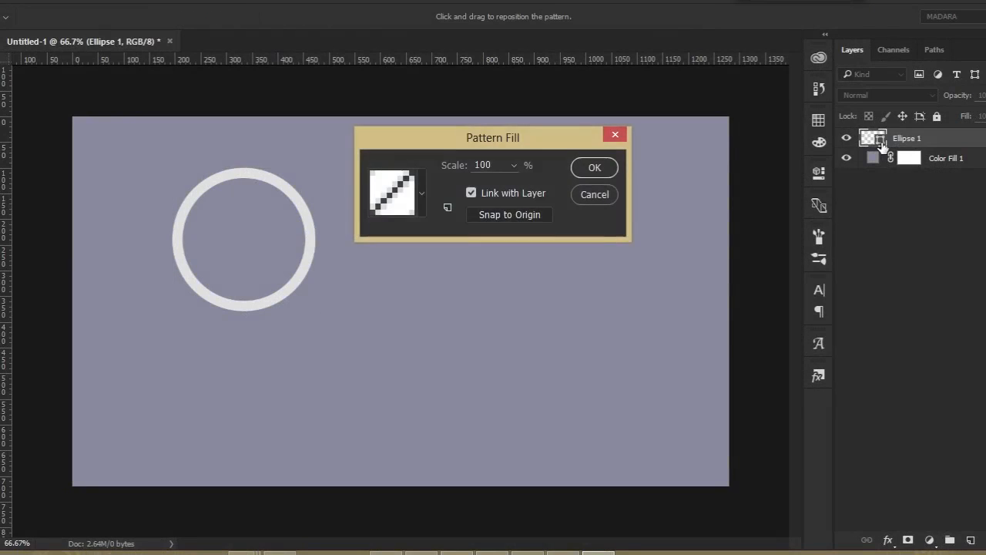
left_click(616, 136)
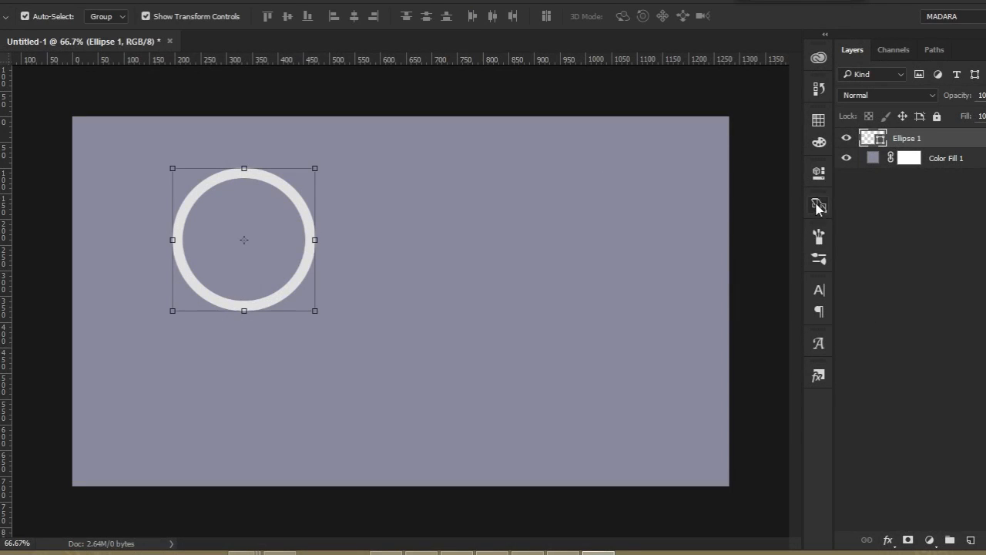
left_click(819, 174)
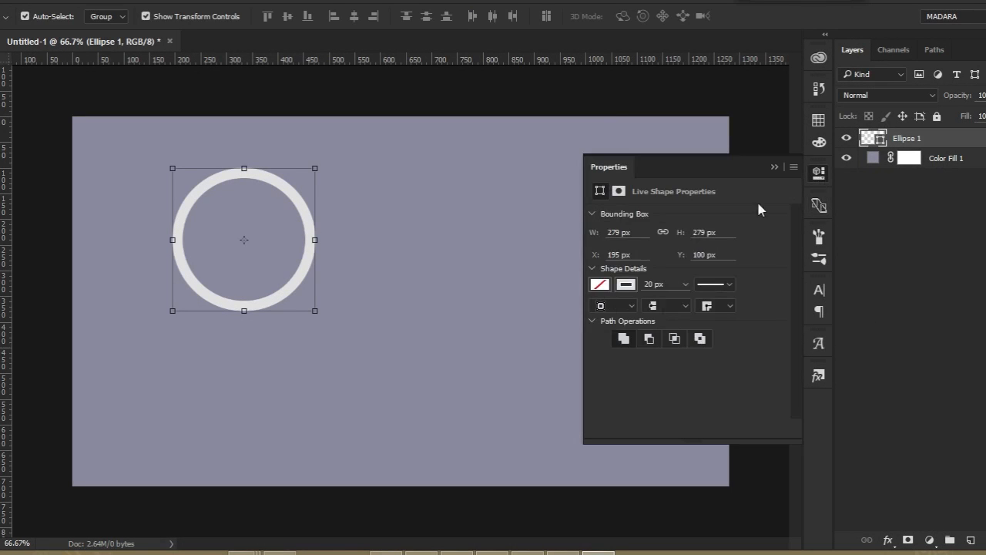
left_click(632, 287)
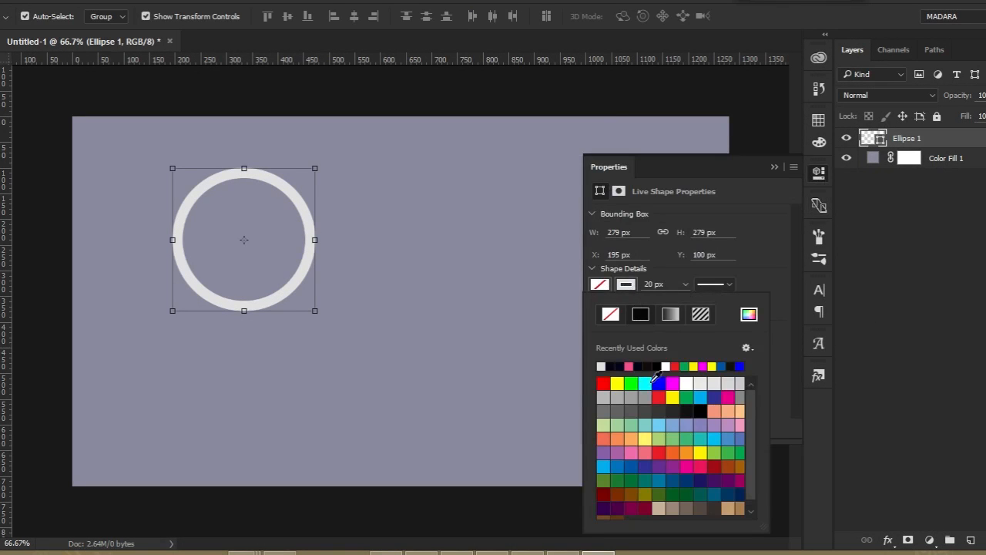
left_click(722, 365)
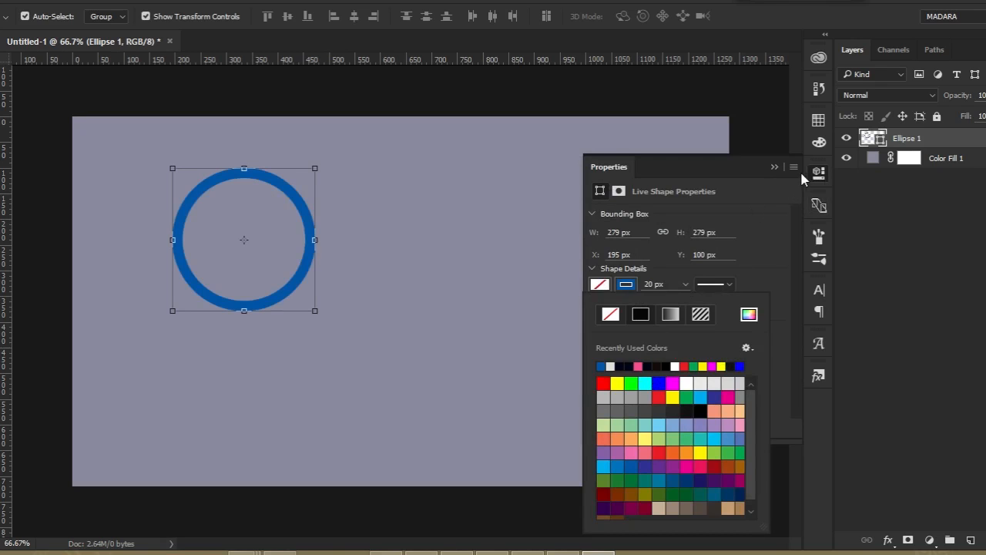
left_click(775, 166)
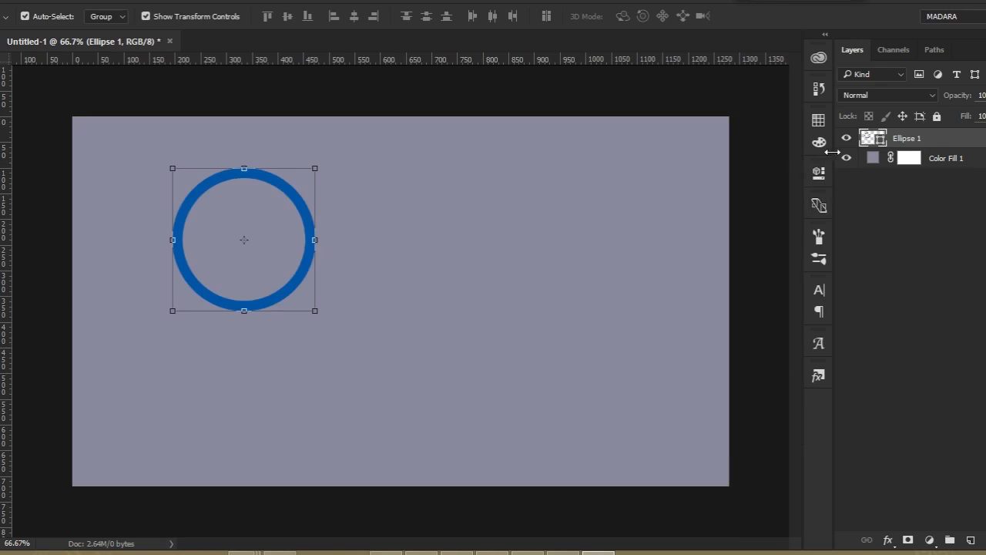
Step: Add a white outside Stroke layer effect to the blue ring and set its size to 2 px
double_click(981, 141)
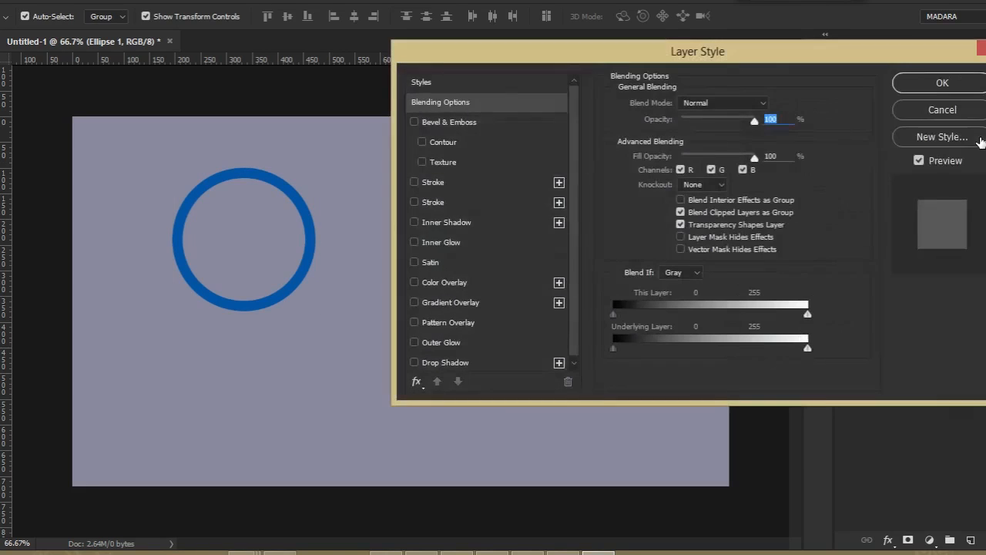
left_click(428, 205)
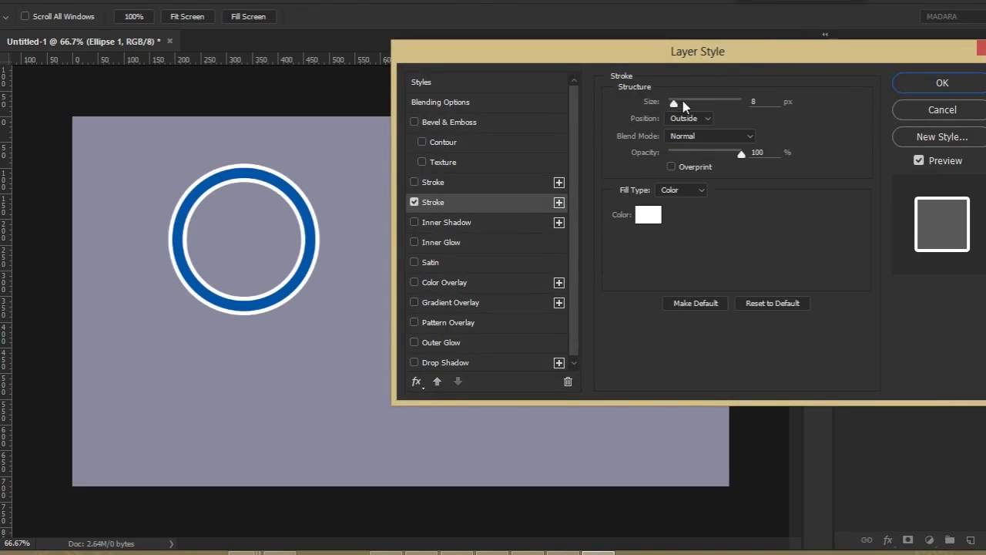
double_click(752, 100)
key("Down")
key("Down")
key("Down")
key("Down")
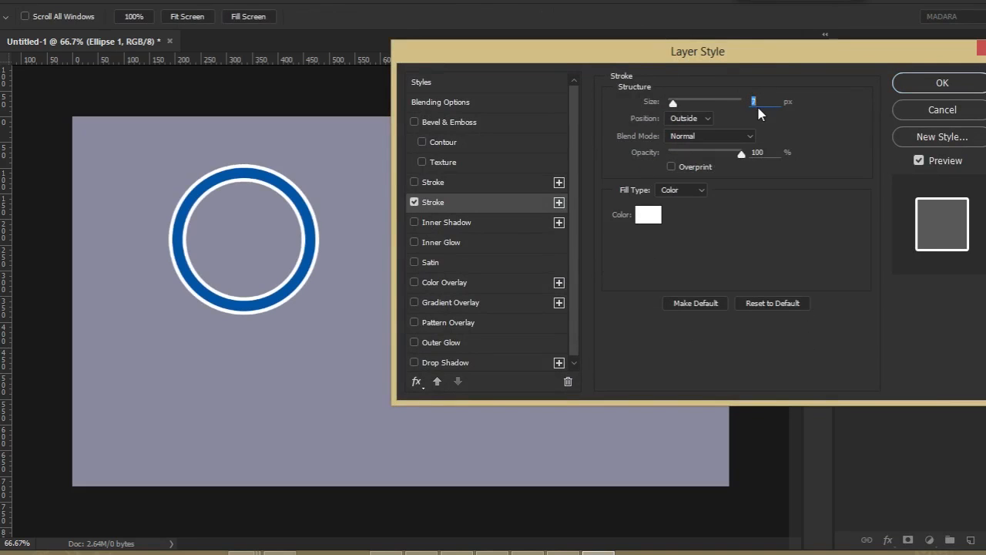
key("Down")
key("Down")
key("Down")
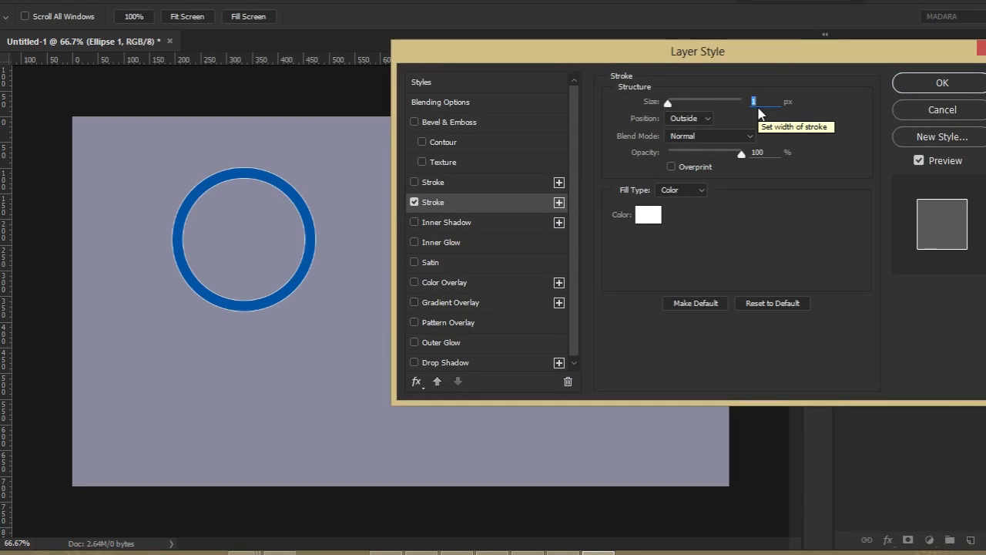
key("Up")
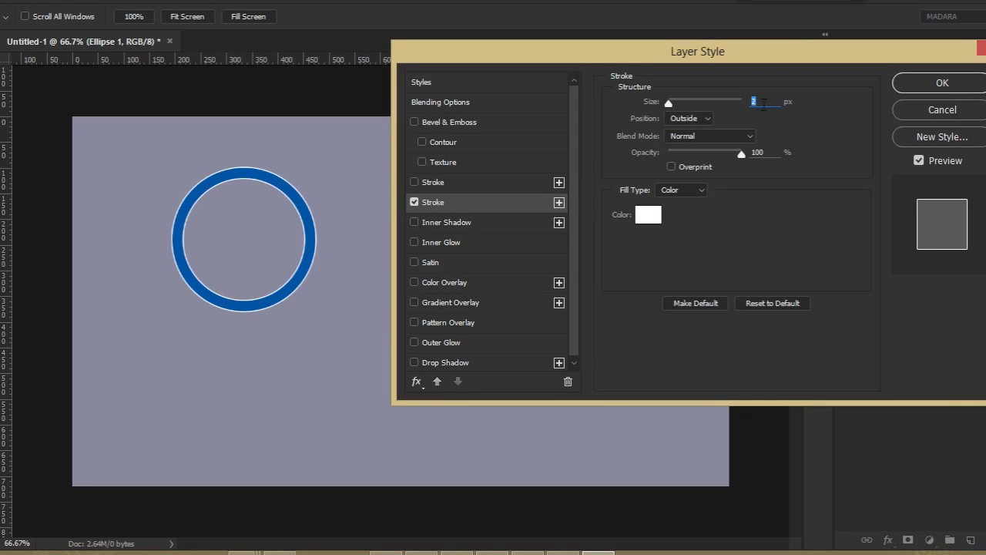
left_click(936, 85)
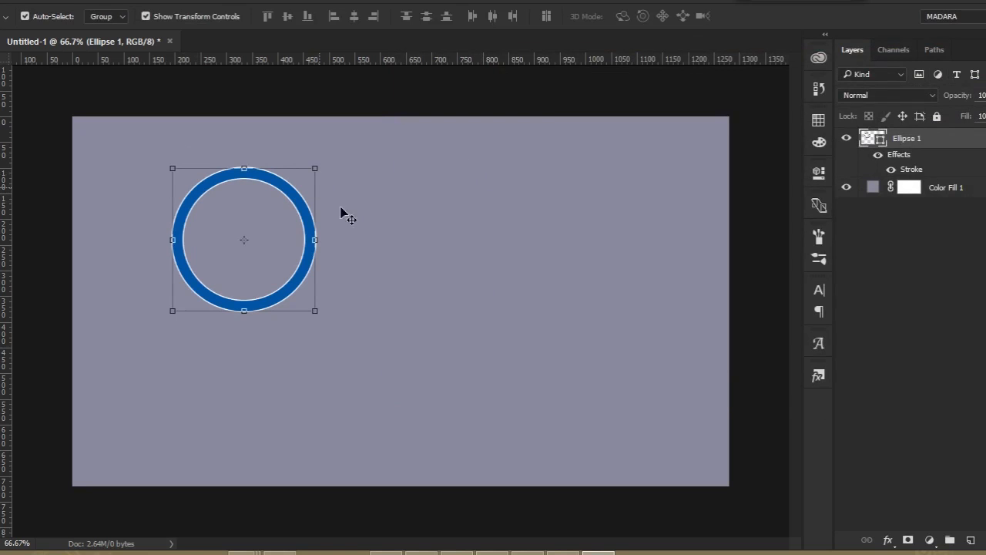
Step: Move the blue ring slightly toward the canvas's upper-left corner and duplicate its layer
left_click_drag(300, 282, 280, 272)
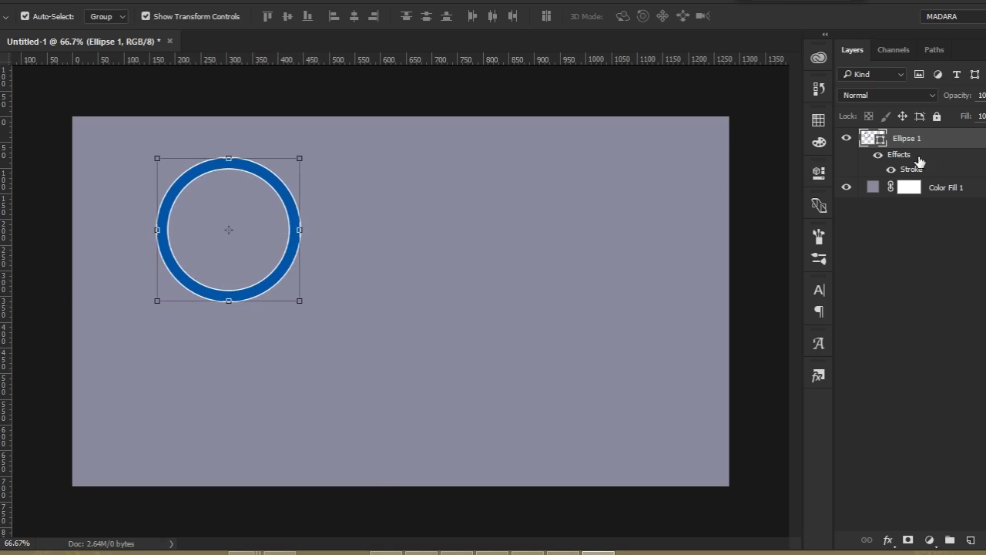
key("ctrl")
key("ctrl")
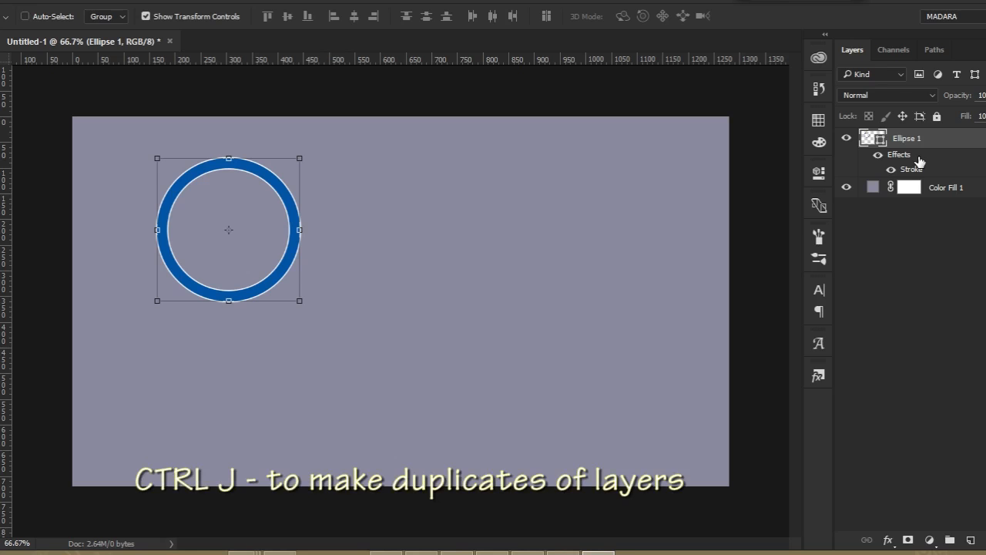
key("ctrl+j")
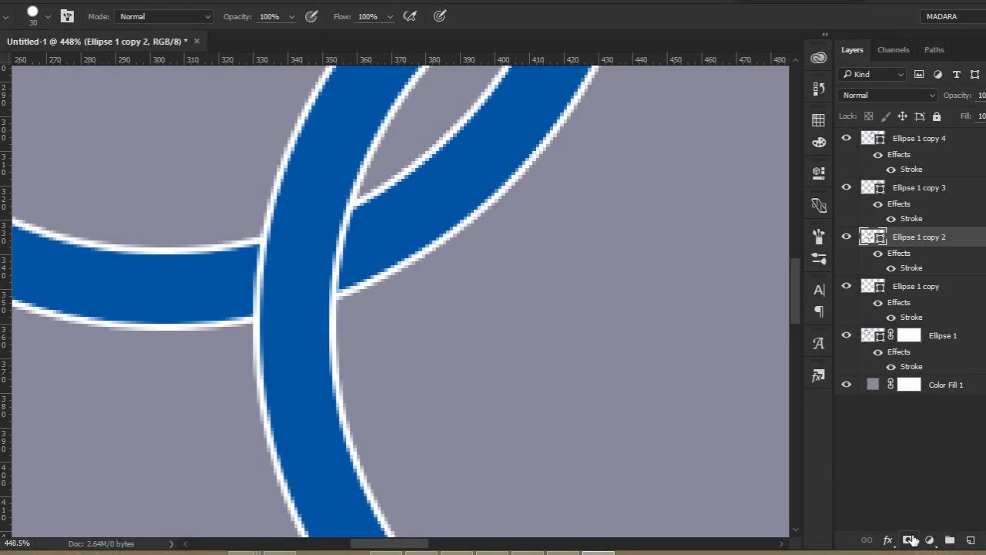
Step: Add a layer mask to Ellipse 1 copy 2 and paint out its lower overlap with the first ring using a 15 px brush
left_click(910, 539)
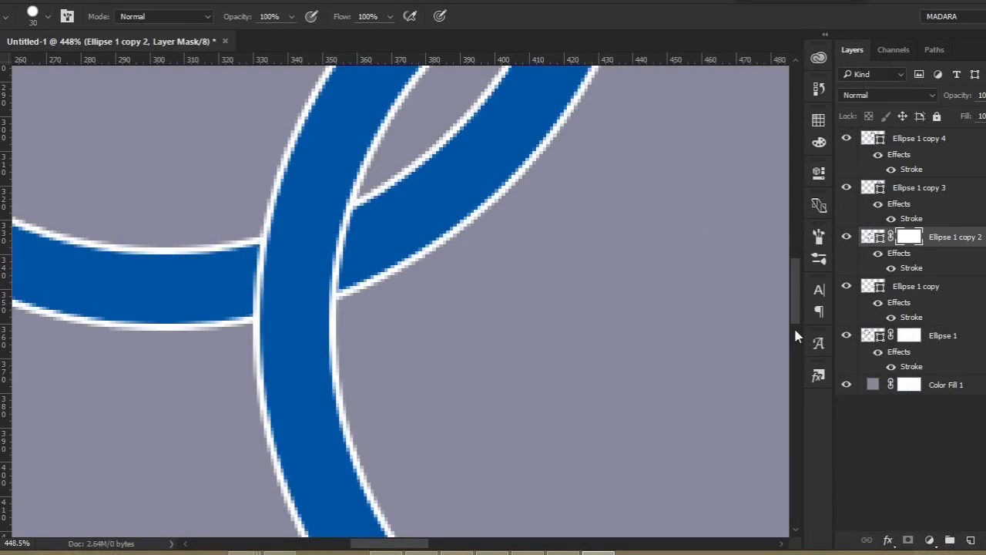
key("bracketleft")
key("bracketleft")
key("bracketleft")
mouse_move(261, 265)
left_mouse_down()
mouse_move(308, 239)
mouse_move(341, 241)
mouse_move(346, 223)
mouse_move(307, 266)
mouse_move(232, 293)
mouse_move(349, 278)
mouse_move(242, 286)
mouse_move(326, 270)
left_mouse_up()
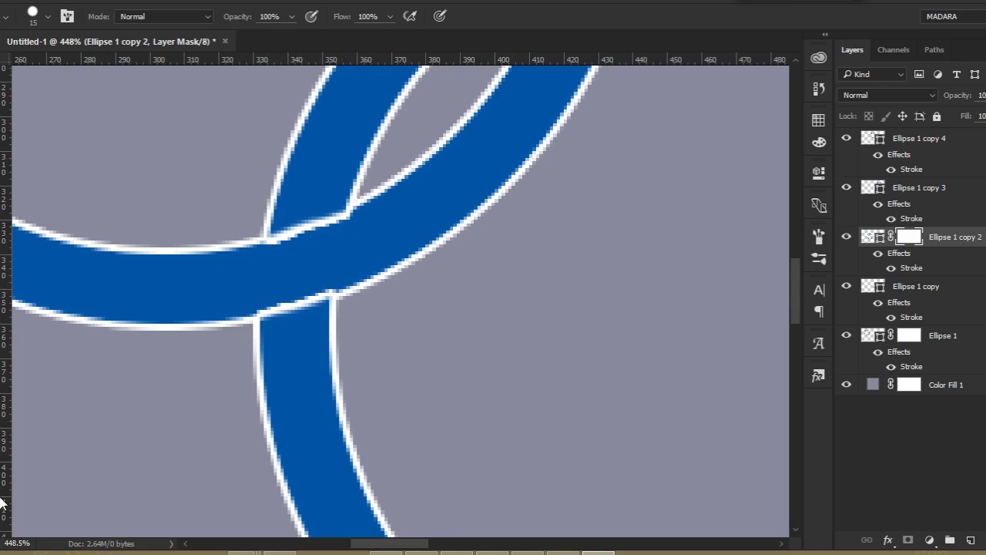
mouse_move(254, 291)
left_mouse_down()
mouse_move(291, 288)
mouse_move(359, 258)
mouse_move(372, 228)
mouse_move(355, 235)
left_mouse_up()
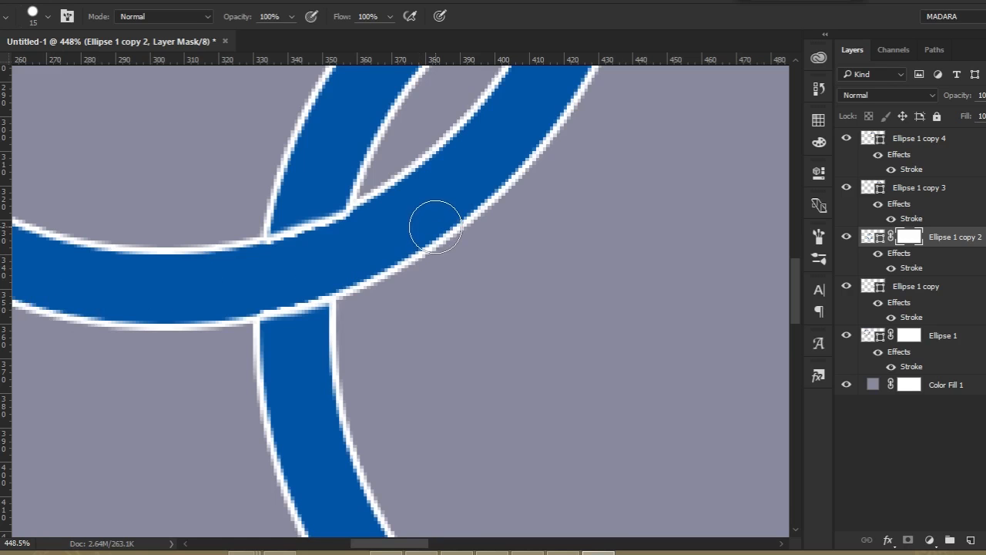
key("ctrl+0")
key("v")
left_click(221, 136)
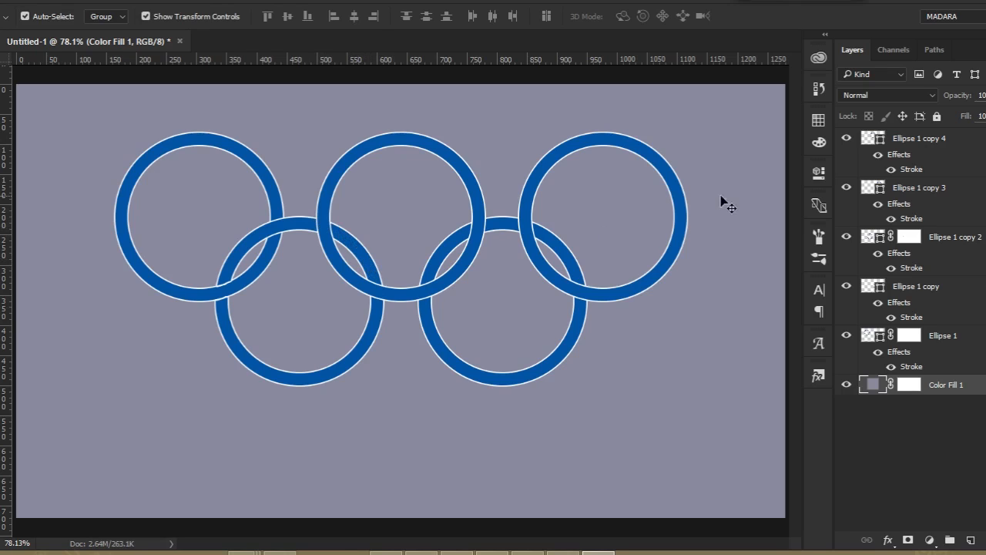
Step: Select the upper middle ring, Ellipse 1 copy 4, at its overlap with the lower-left ring
key("b")
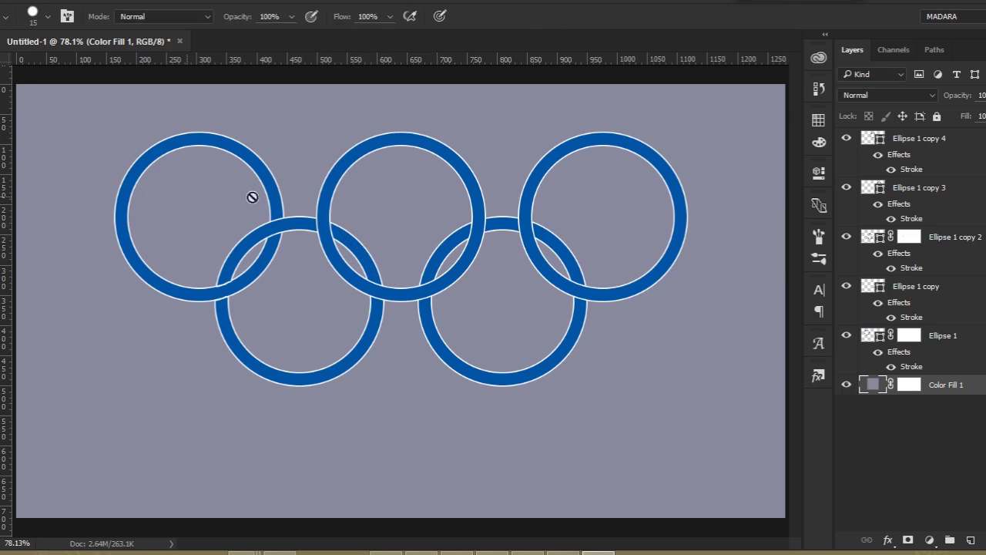
scroll(365, 260, "up", 4)
scroll(376, 305, "up", 2)
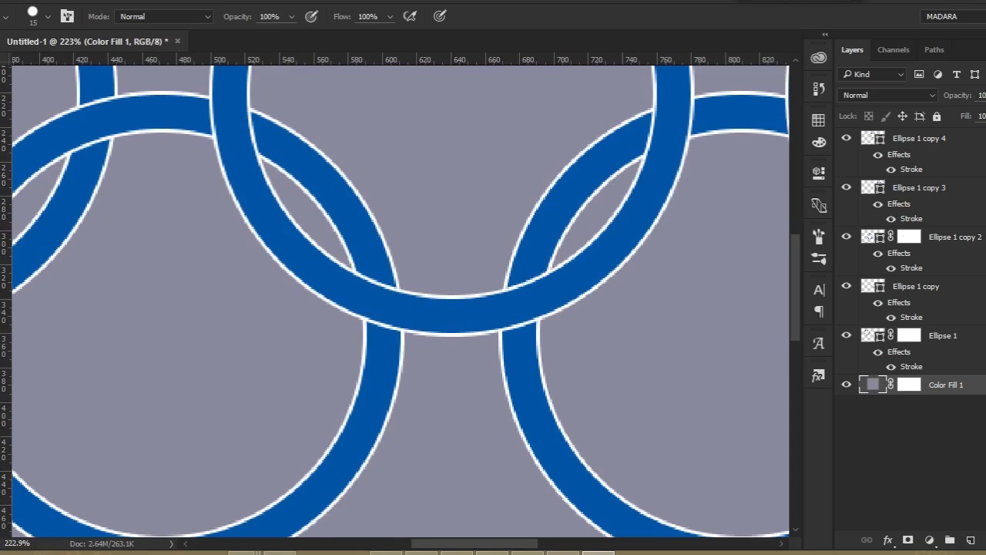
key("v")
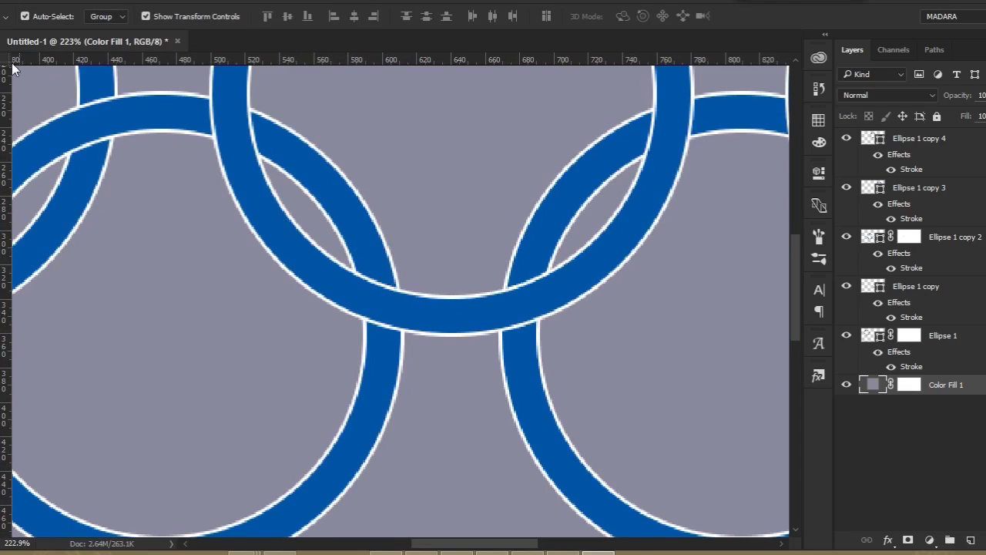
left_click(391, 299)
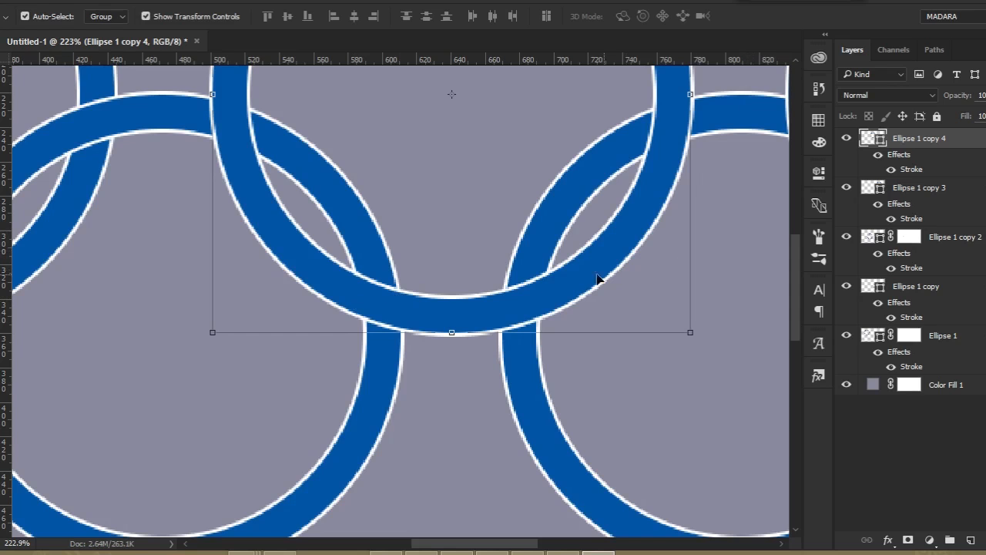
scroll(370, 279, "down", 5)
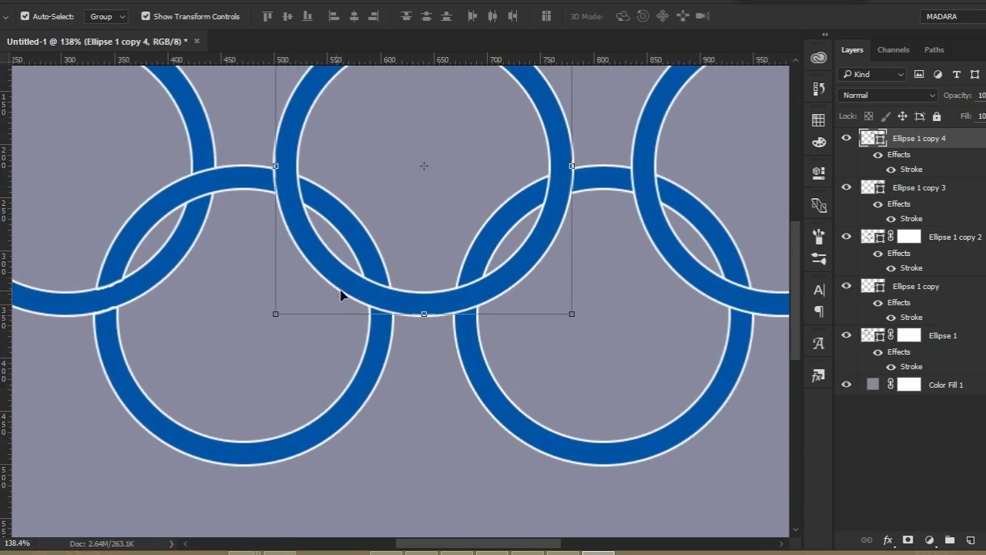
scroll(343, 295, "up", 5)
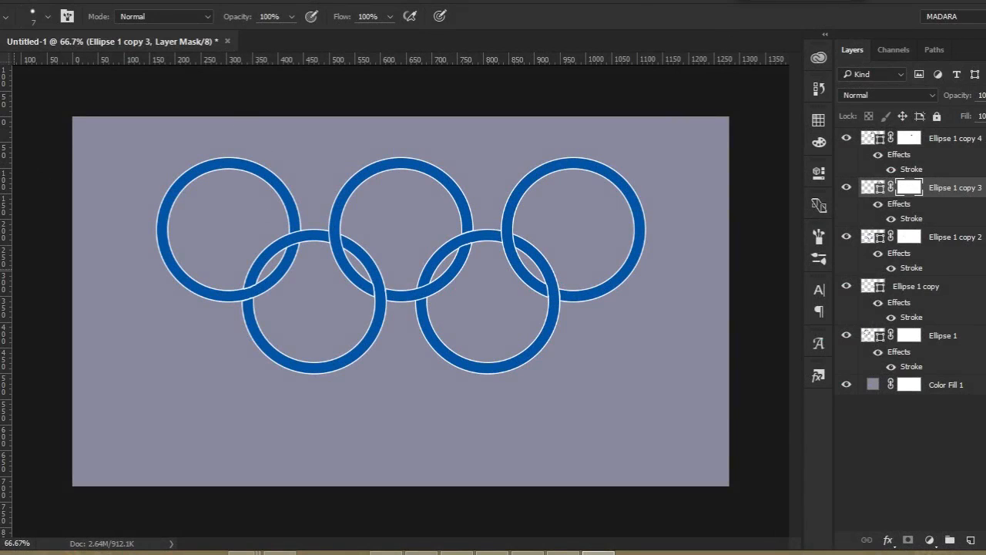
left_click(962, 342)
left_click(946, 139)
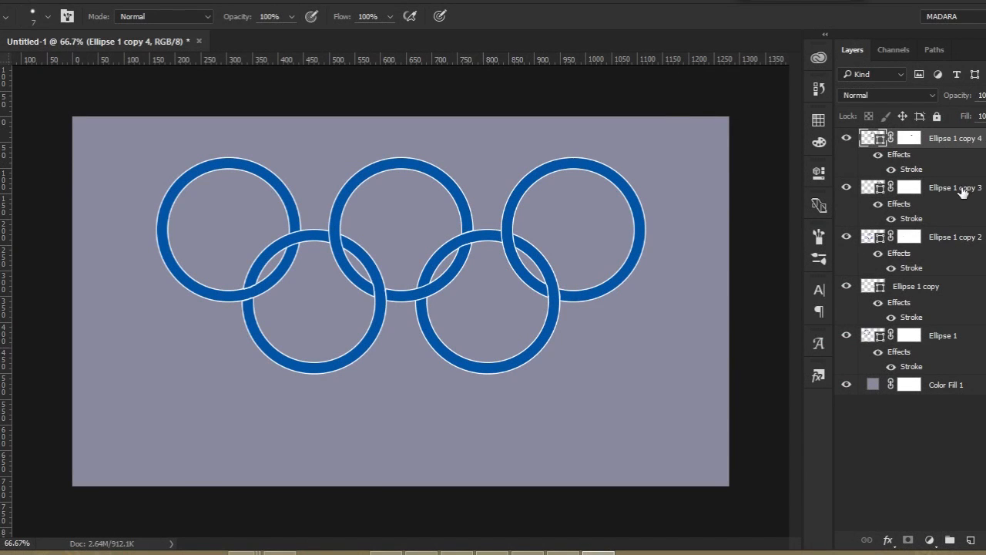
left_click(964, 192)
left_click(951, 248)
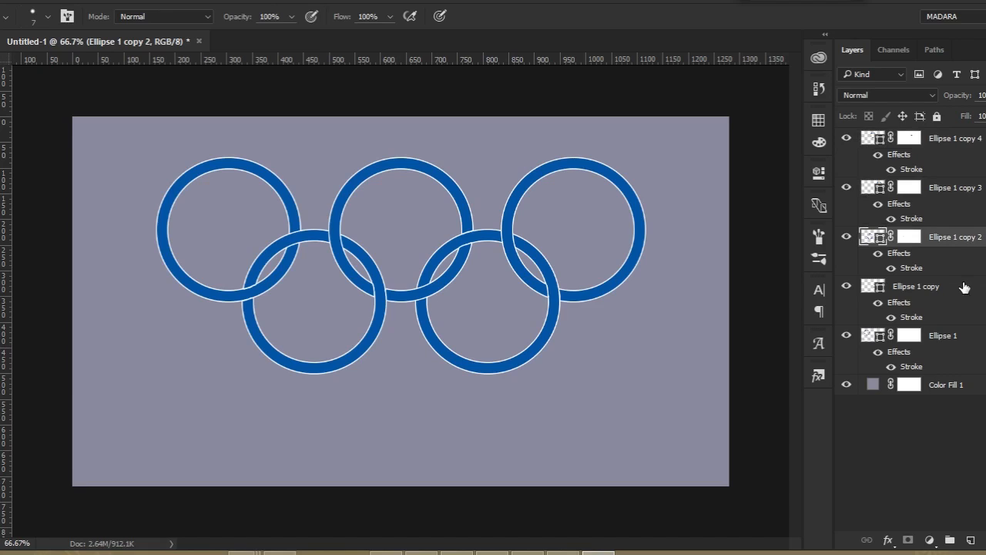
left_click(957, 291)
left_click(942, 334)
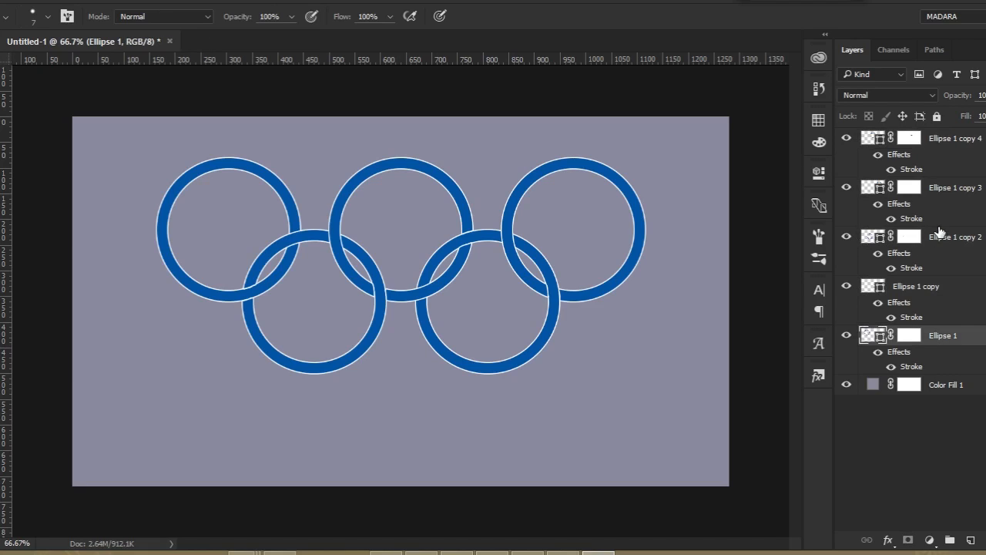
left_click(941, 190)
left_click(934, 291)
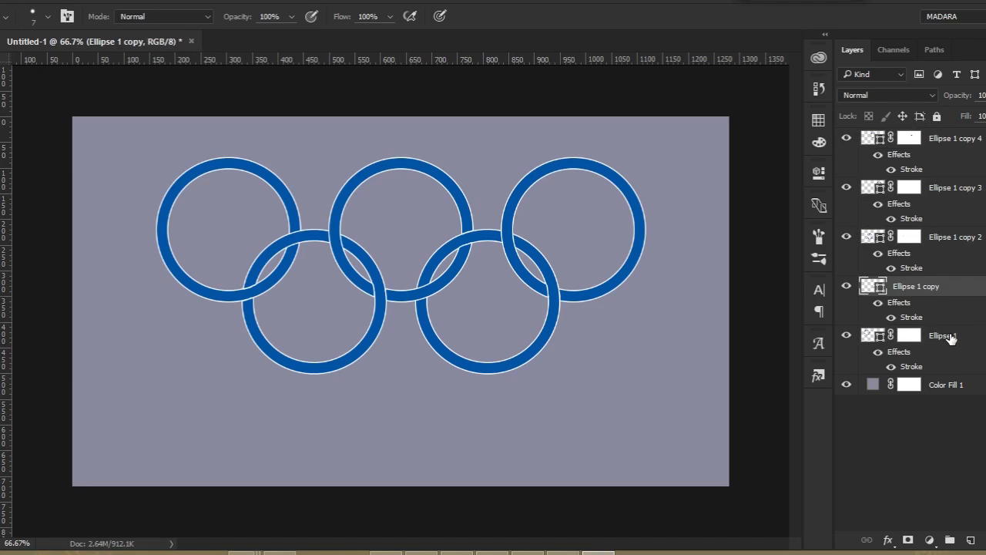
left_click(951, 339)
left_click(948, 286)
left_click(949, 237)
left_click(951, 193, "shift")
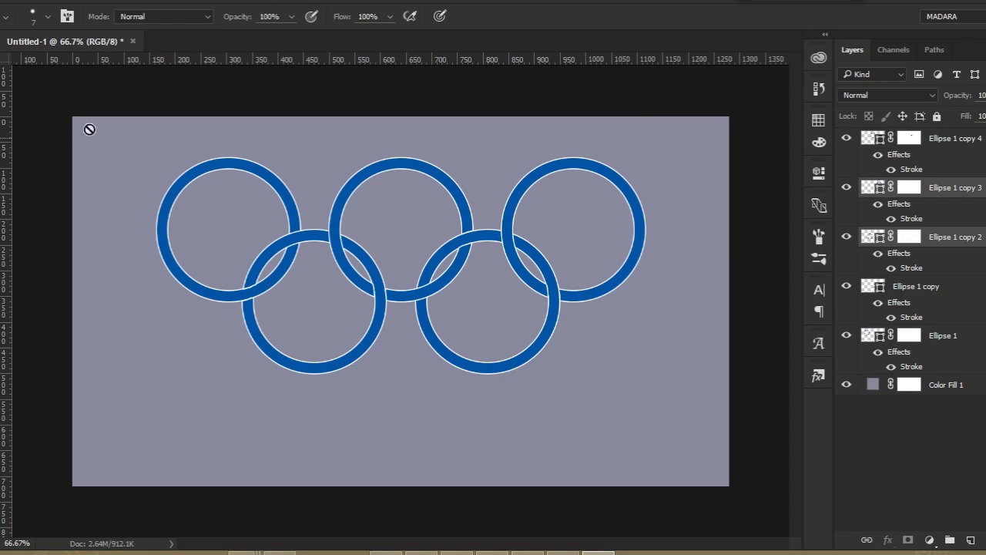
key("v")
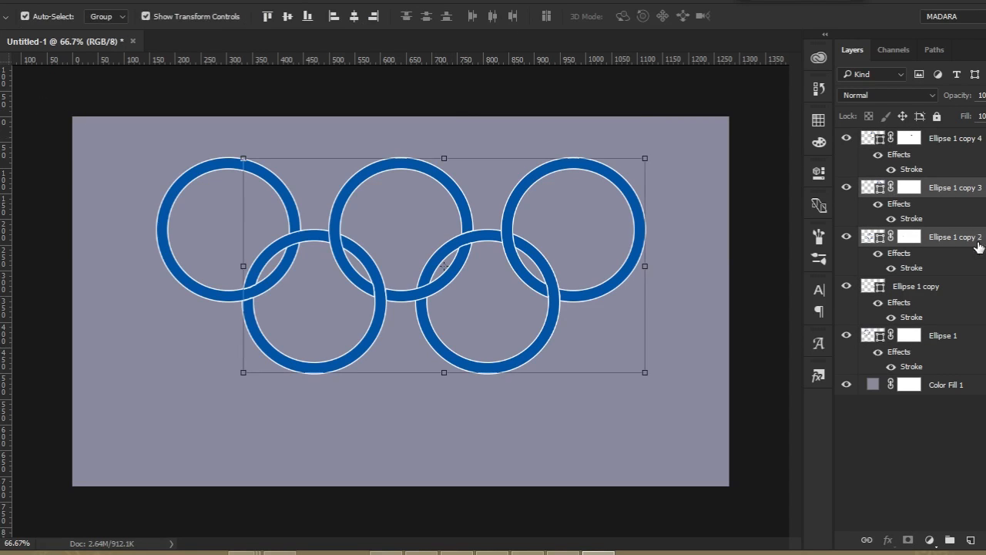
left_click(941, 293)
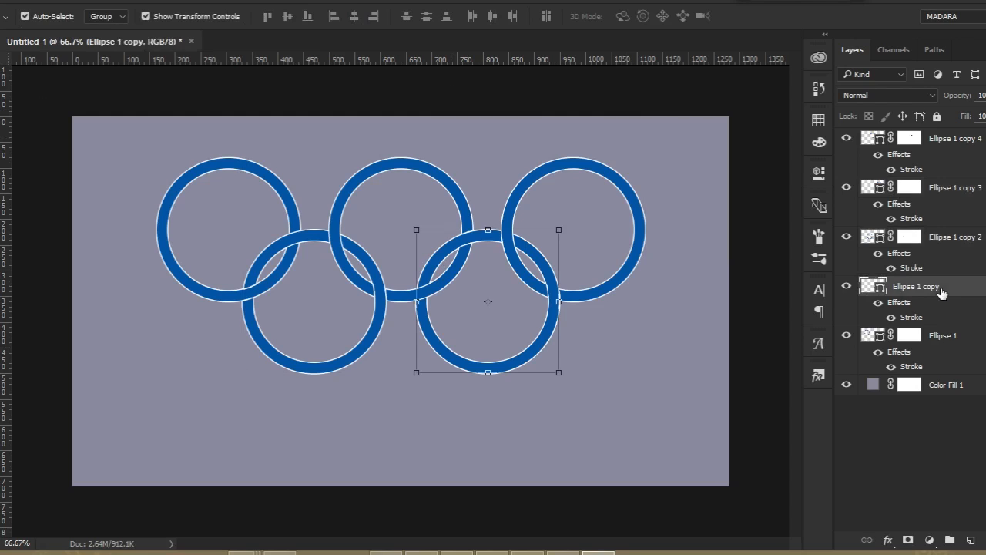
Step: Inspect the fill settings and live shape properties of the upper-left ring, Ellipse 1
left_click(877, 340)
double_click(878, 340)
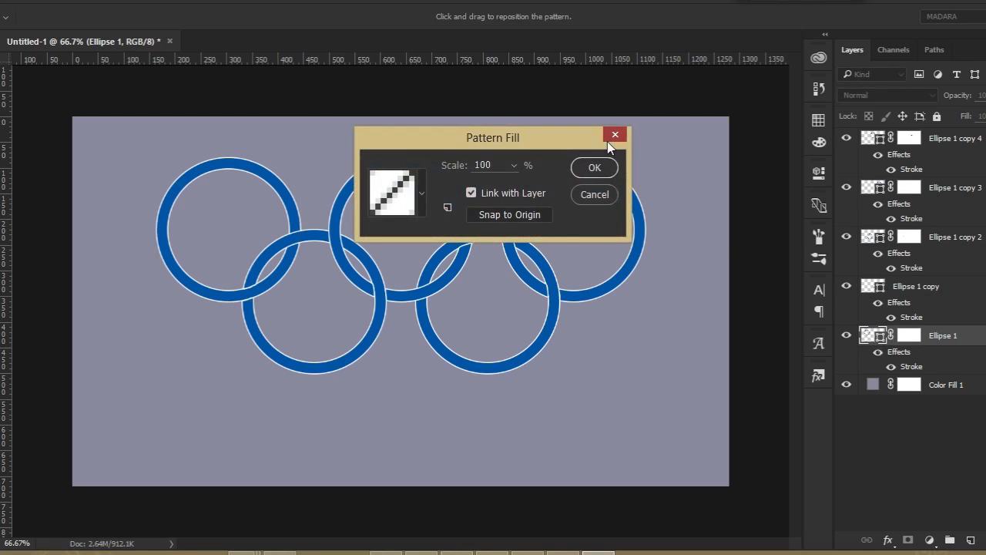
left_click(614, 135)
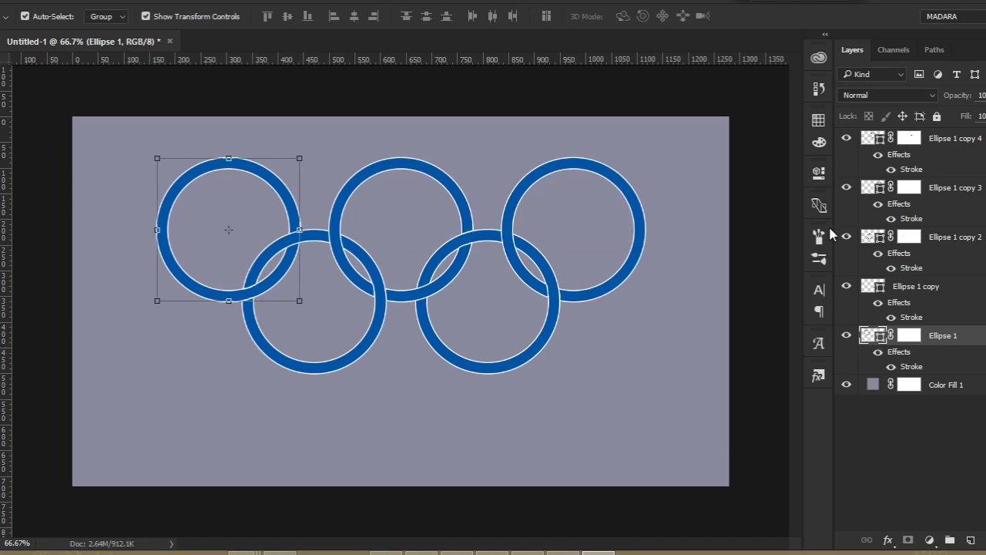
left_click(819, 174)
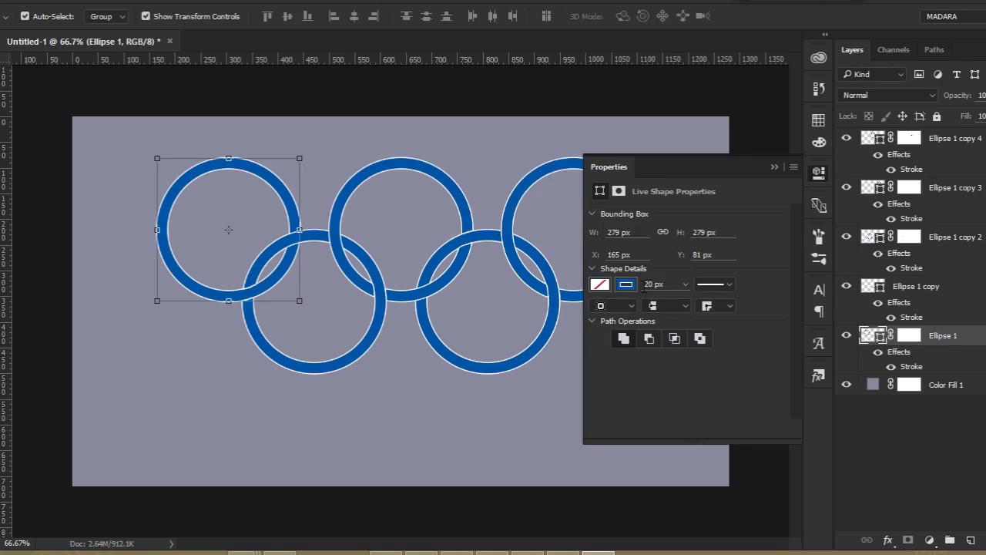
left_click(773, 167)
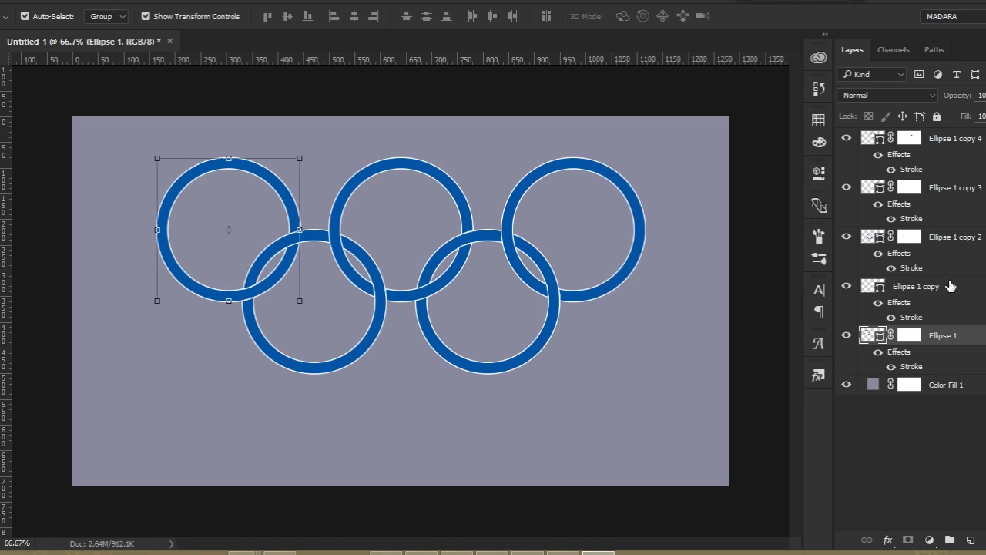
Step: Set the shape stroke of the lower-left ring, Ellipse 1 copy 2, to the near-black among the recently used colors
left_click(341, 372)
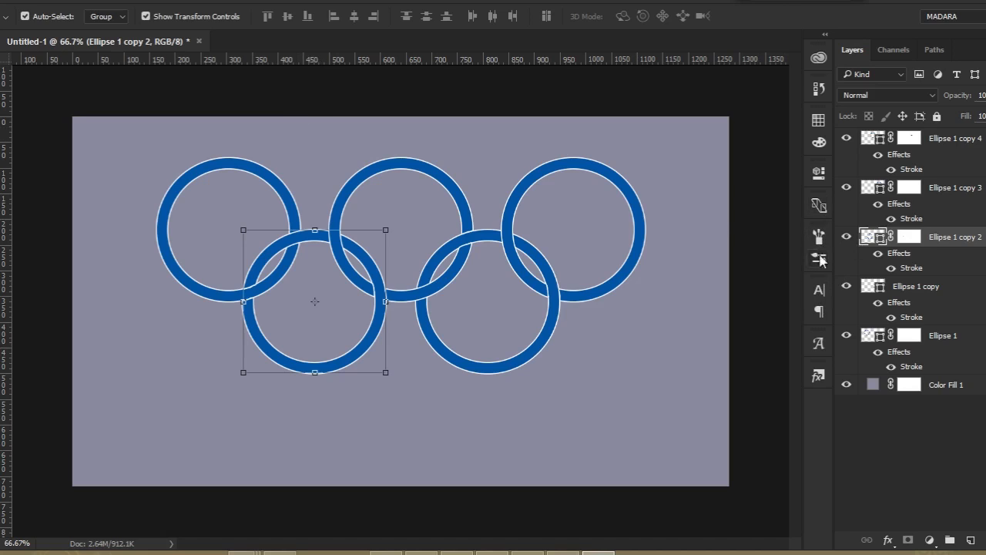
left_click(819, 174)
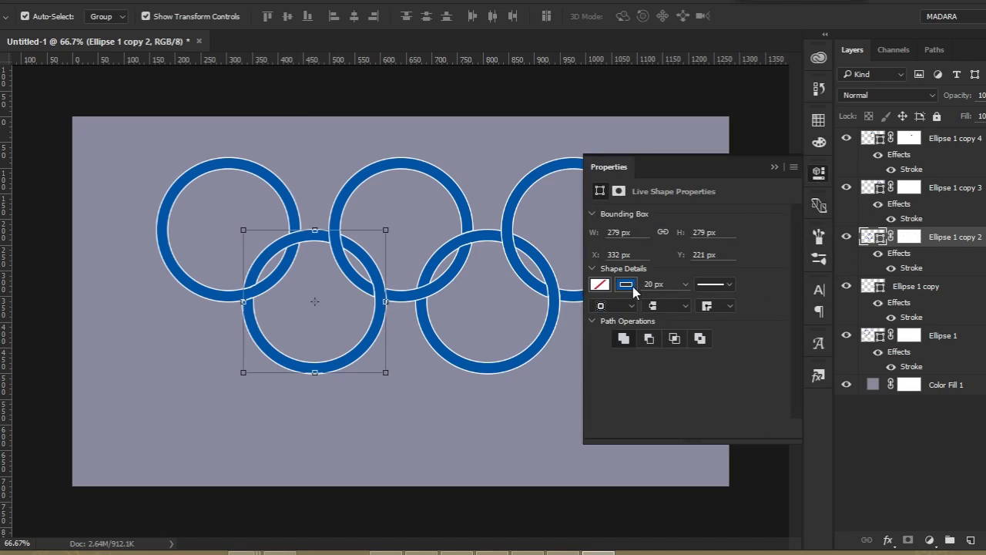
left_click(633, 286)
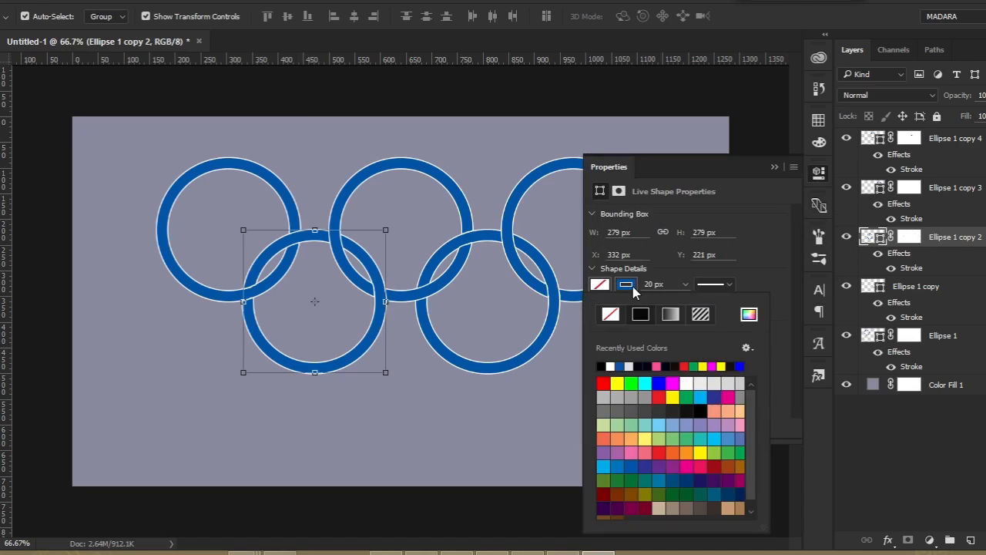
left_click(737, 364)
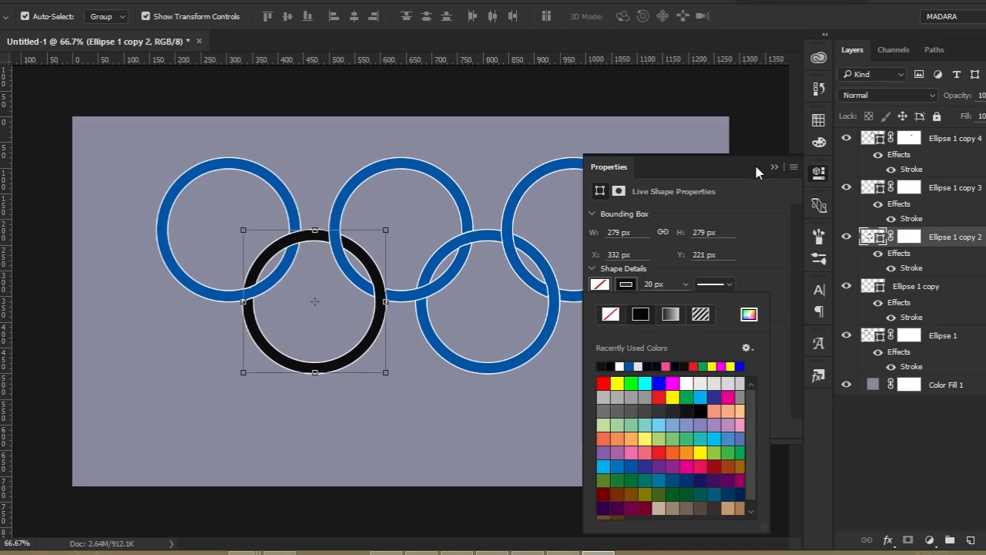
left_click(775, 167)
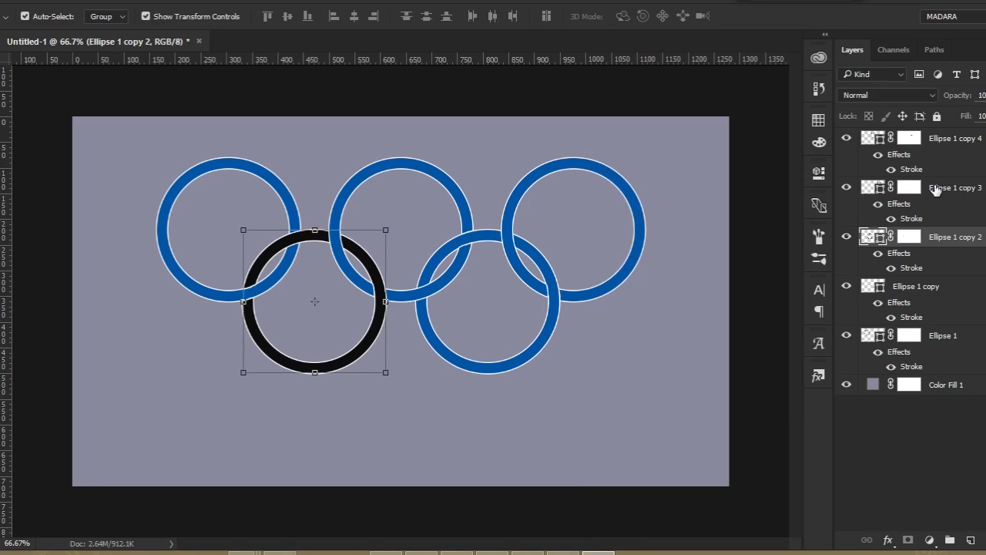
Step: Set the shape stroke of the upper-right ring, Ellipse 1 copy 3, to pure red from the color swatches
left_click(940, 191)
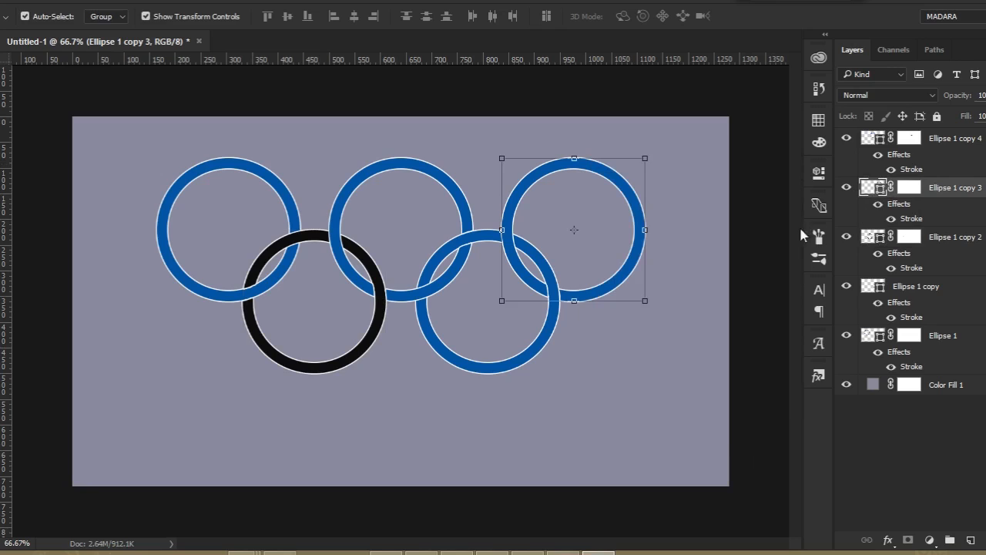
left_click(818, 173)
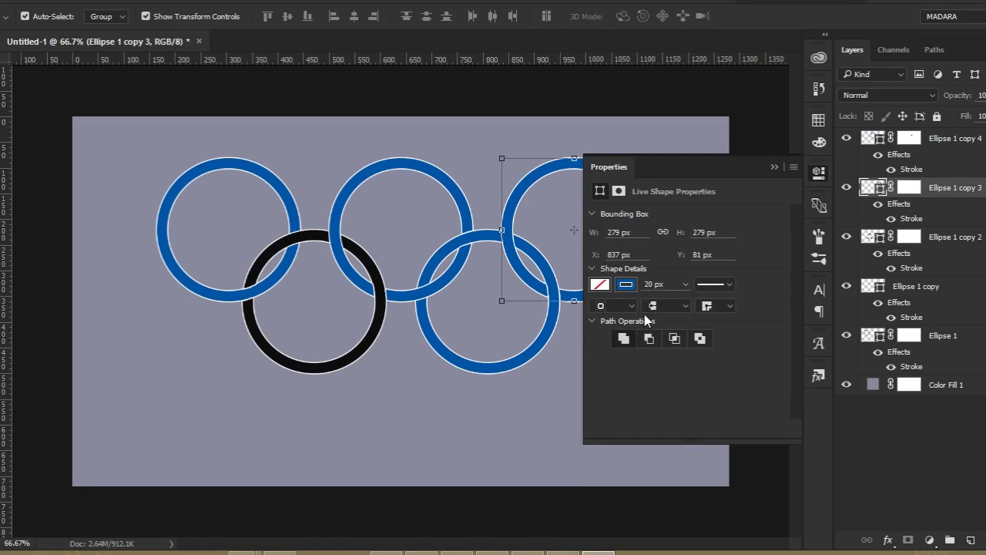
left_click(626, 285)
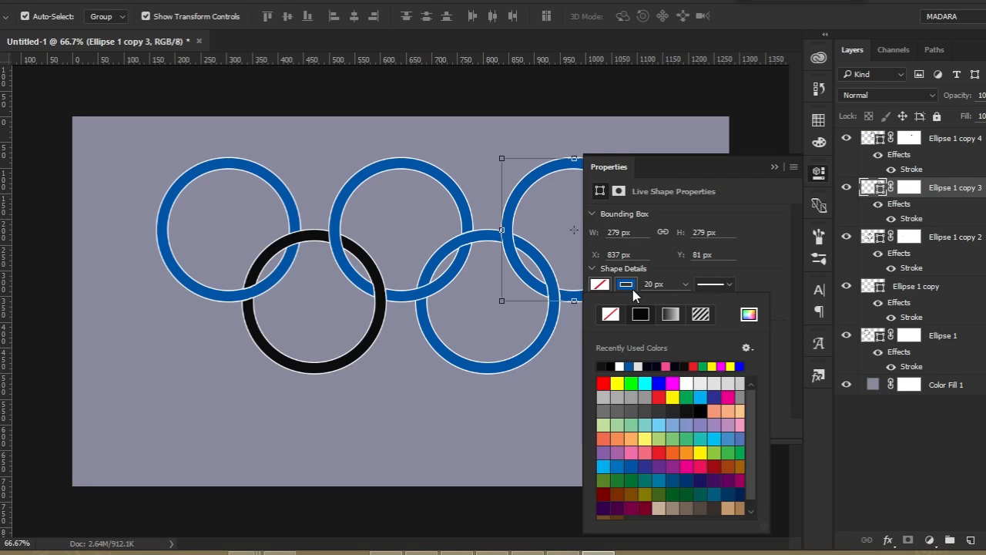
left_click(603, 382)
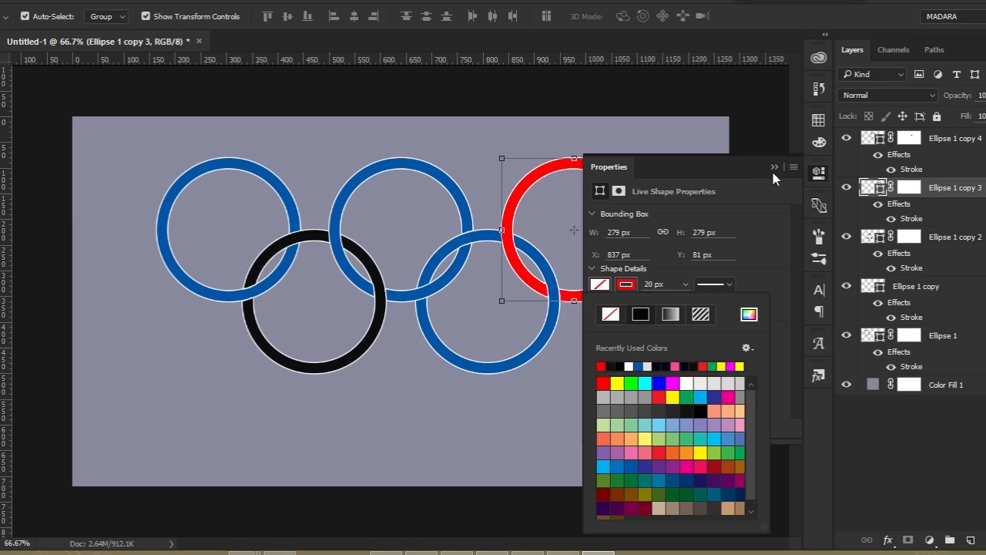